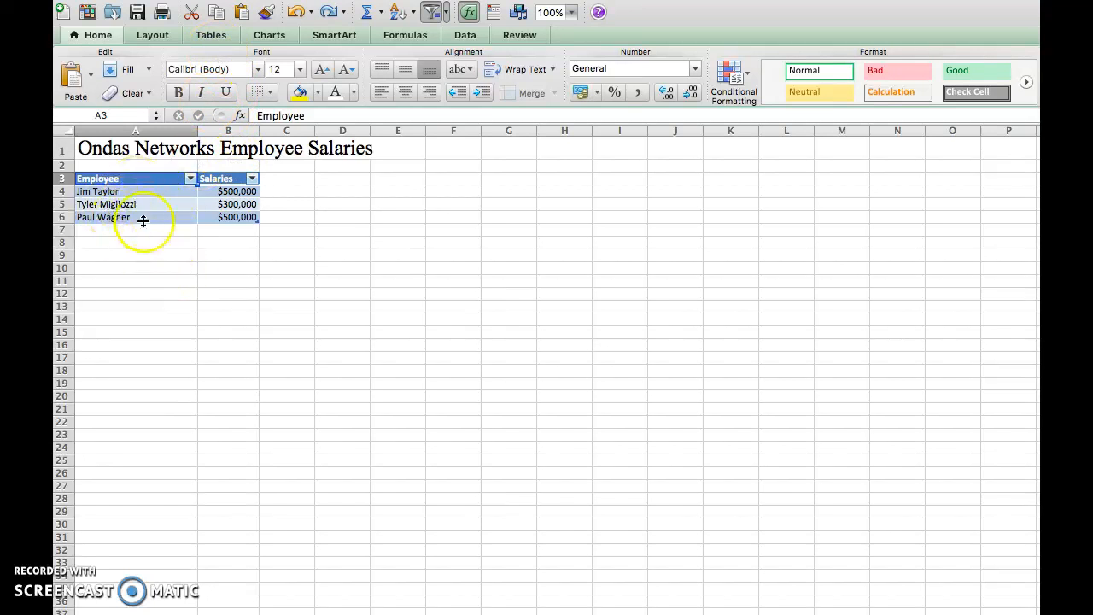
- Add a total row to the salaries table and label it "Total Employee Monthly Salary" in cell A7
click(211, 35)
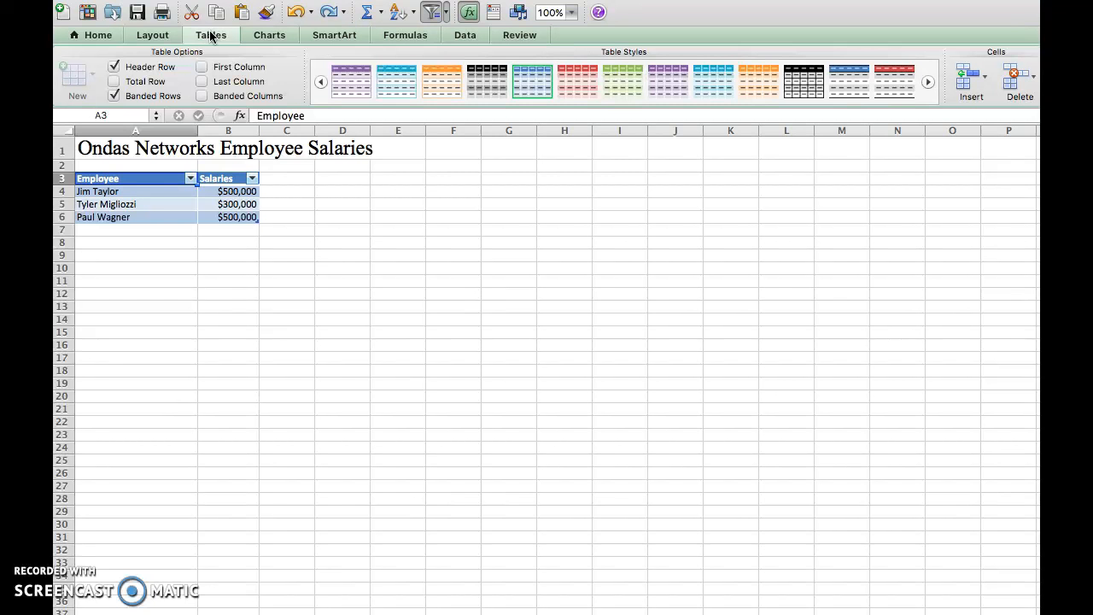
click(113, 81)
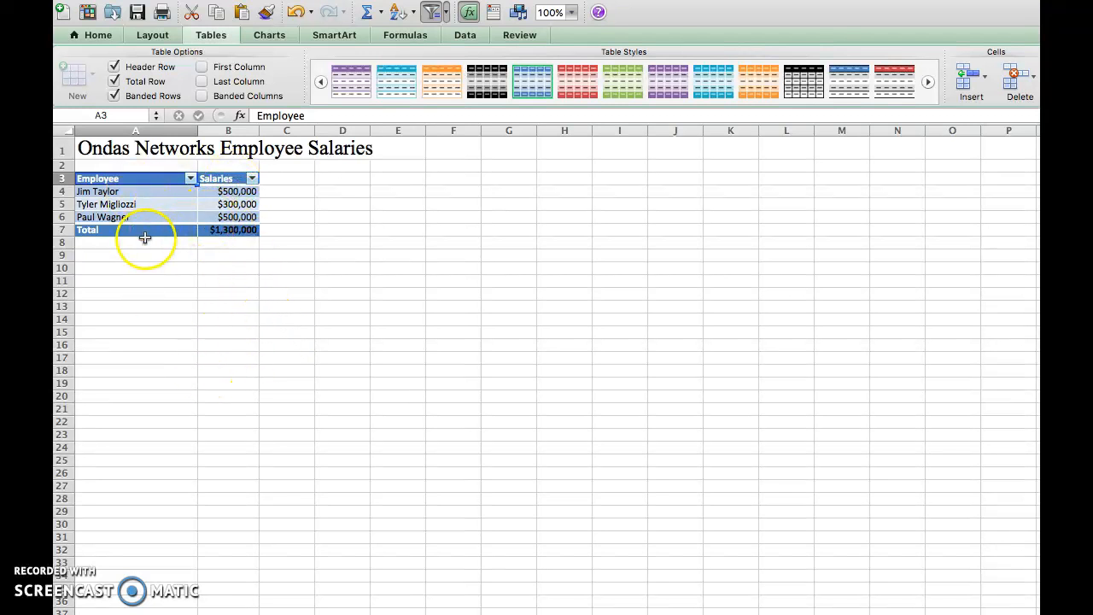
click(107, 229)
click(237, 116)
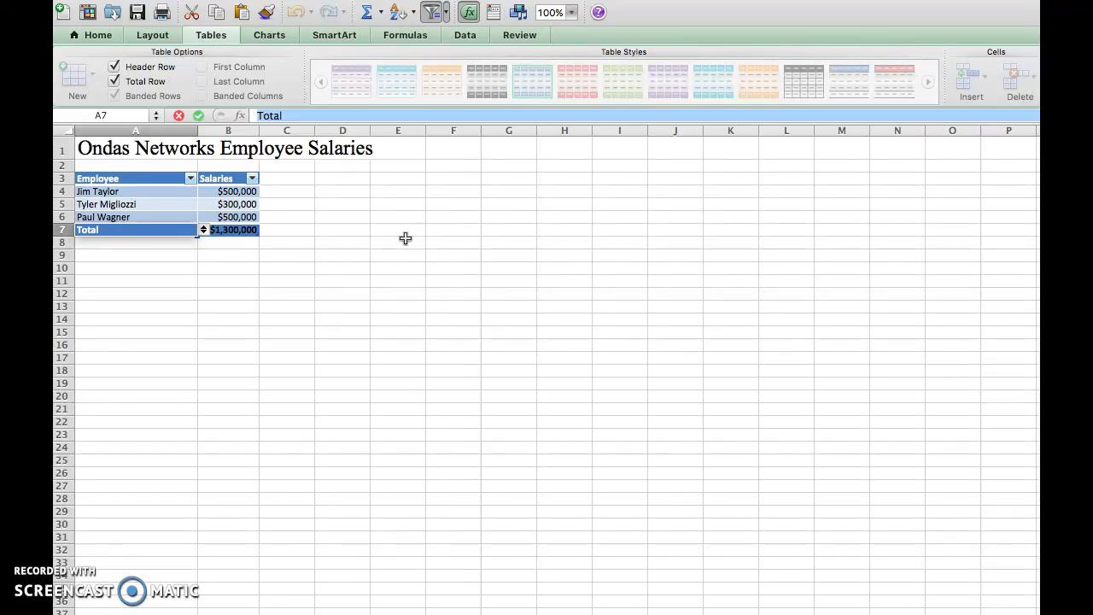
text(T)
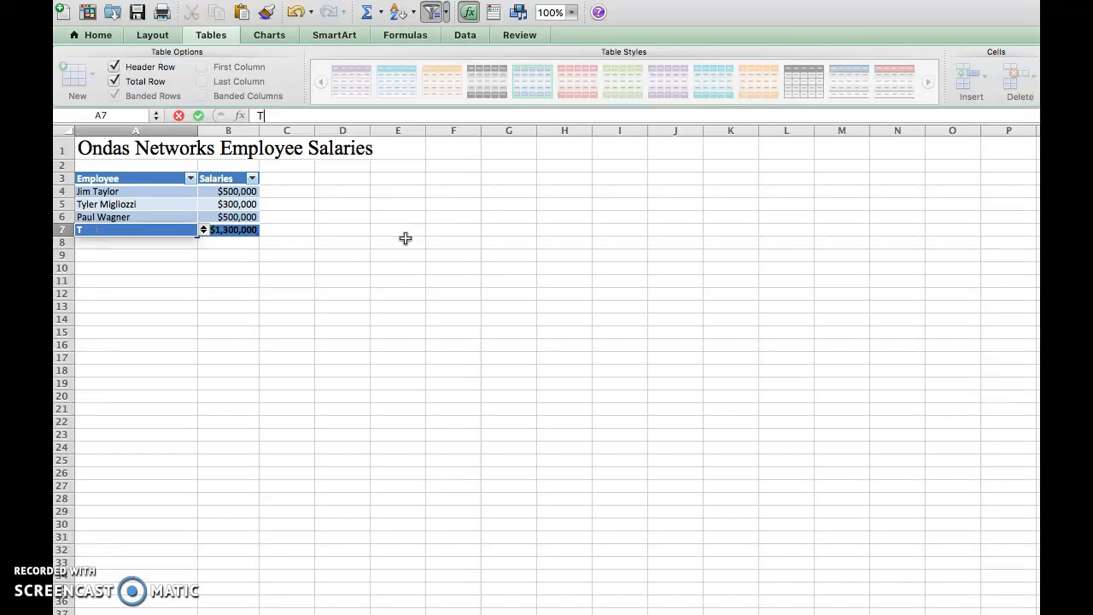
text(otal Employee)
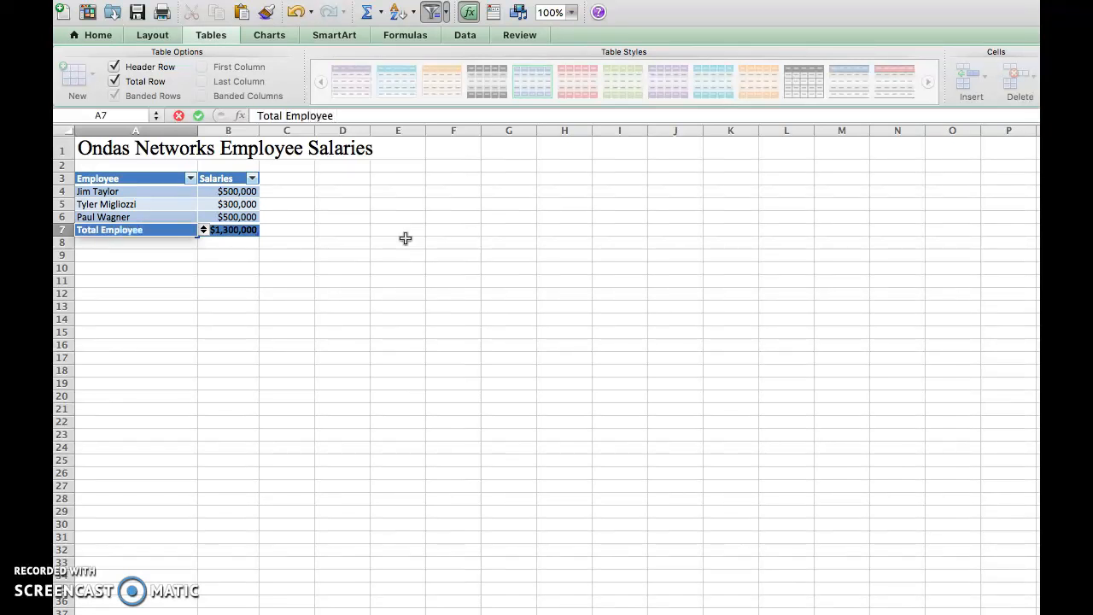
text( Monthly Salarie)
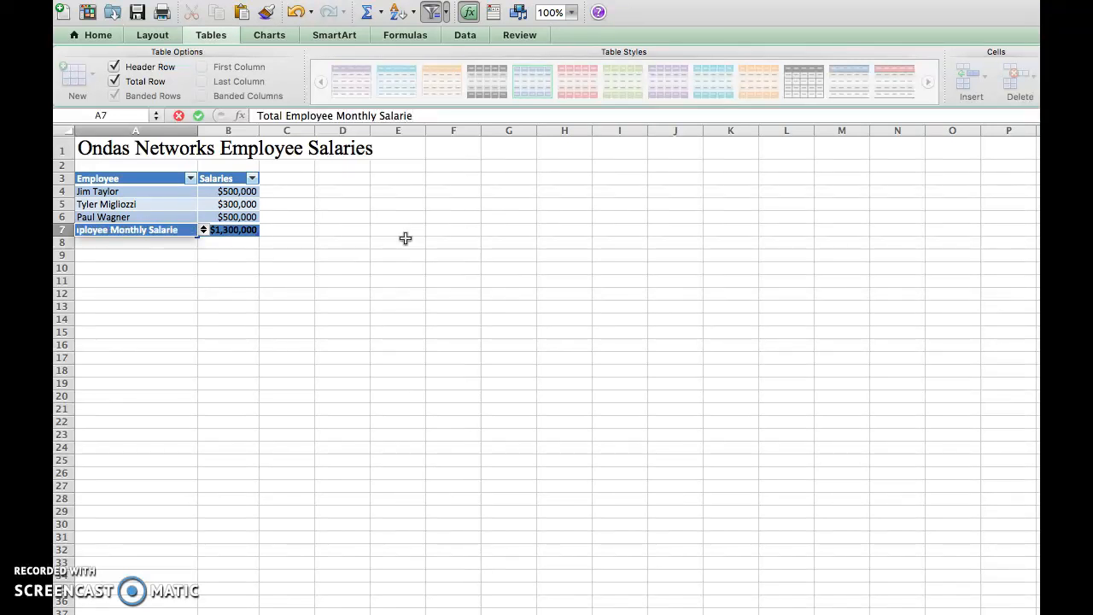
key(BackSpace)
key(BackSpace)
text(y)
key(Return)
- Reword the total row's label in A7 to "Total of Employee's Monthly Salaries"
click(118, 231)
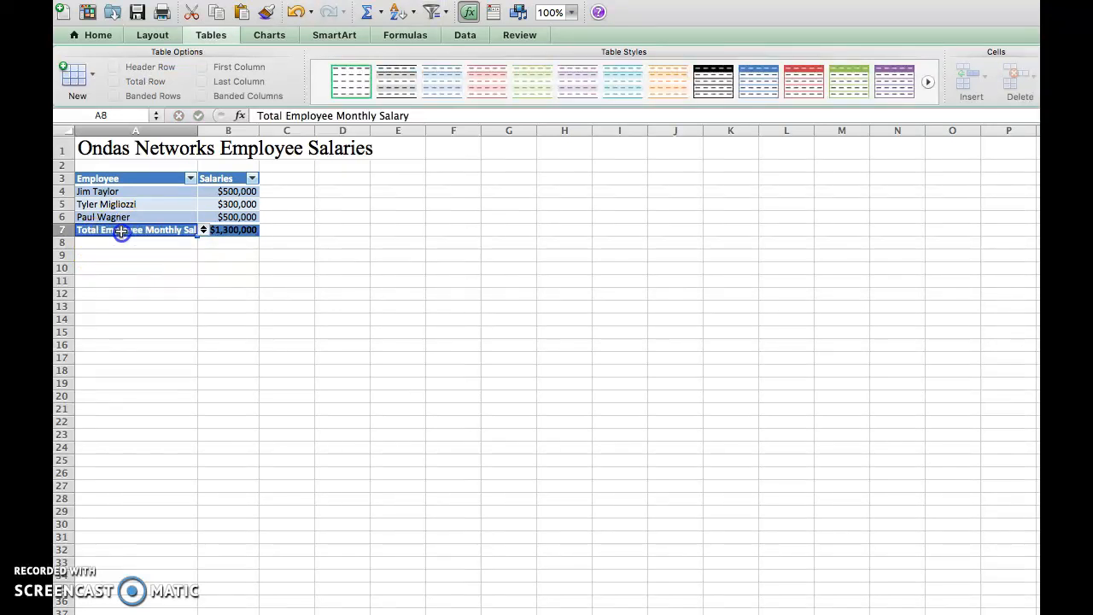
click(378, 115)
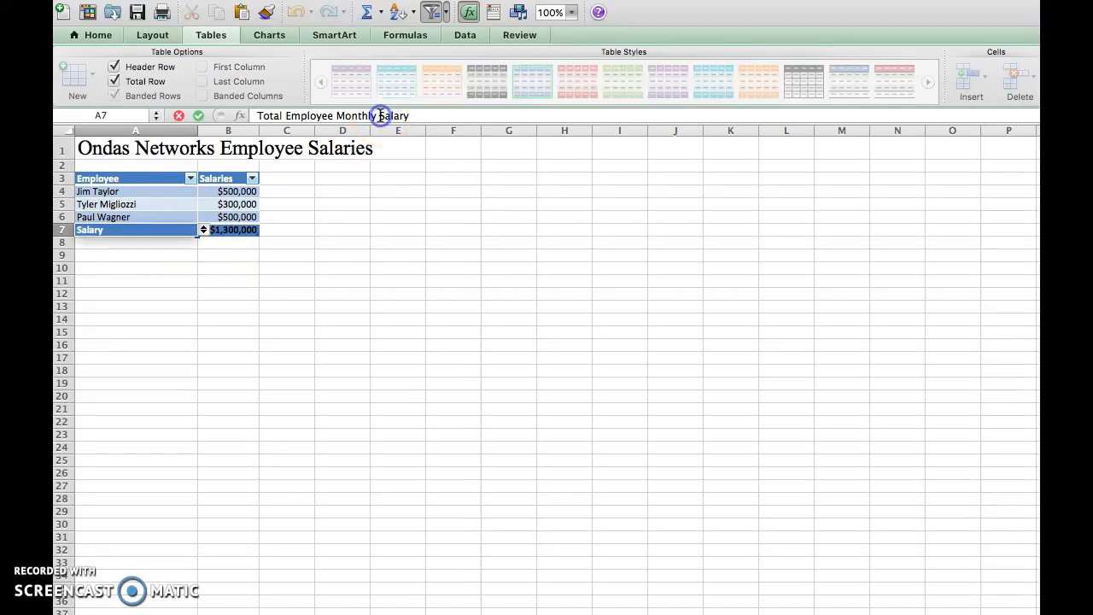
click(285, 115)
text(of)
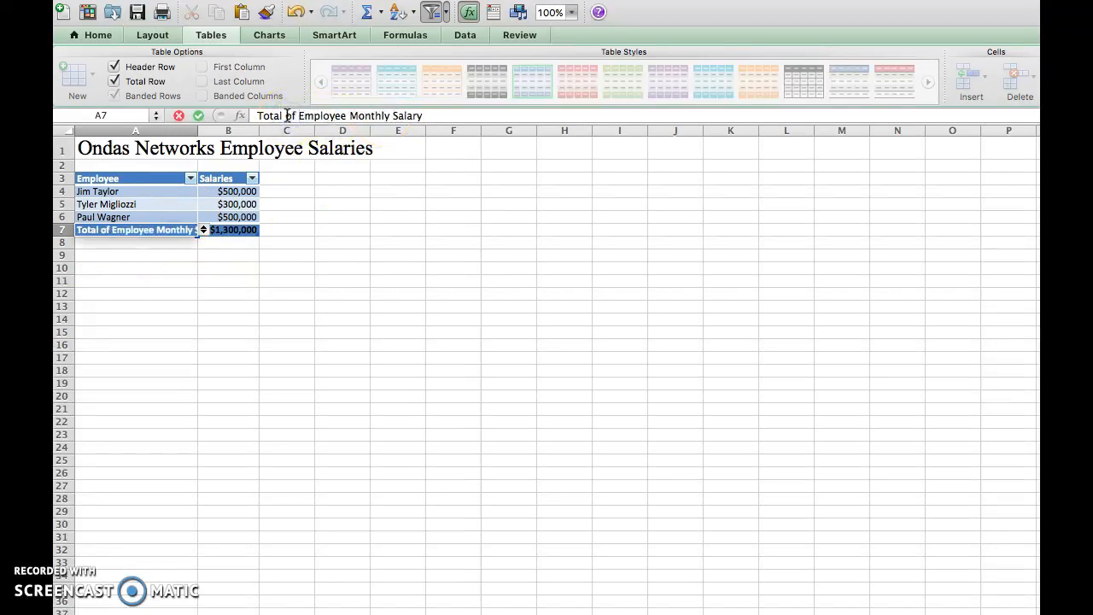
click(344, 116)
text('s)
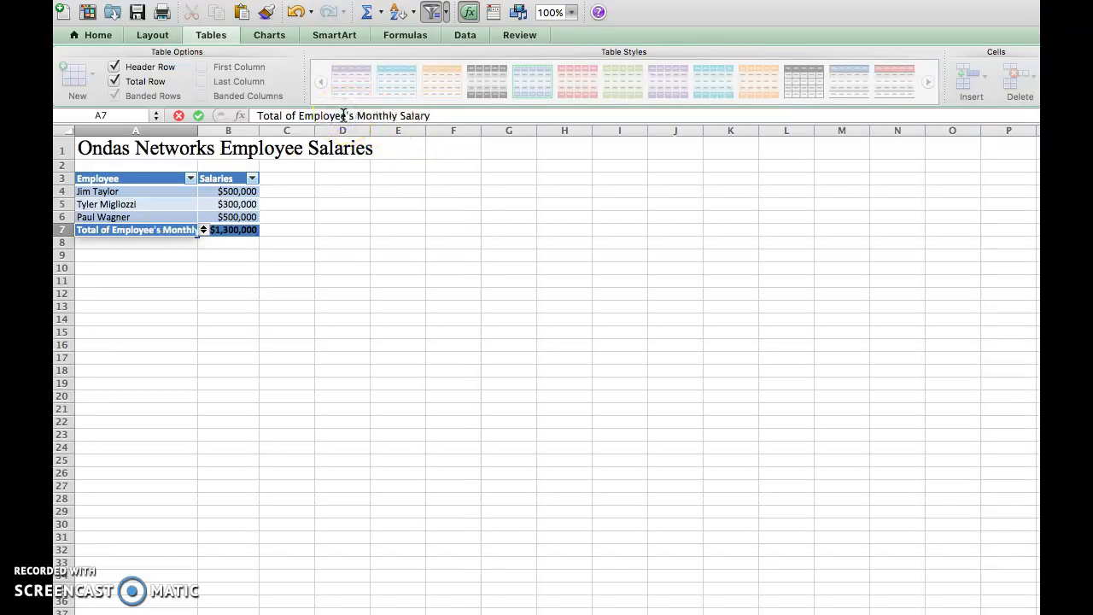
click(429, 115)
key(BackSpace)
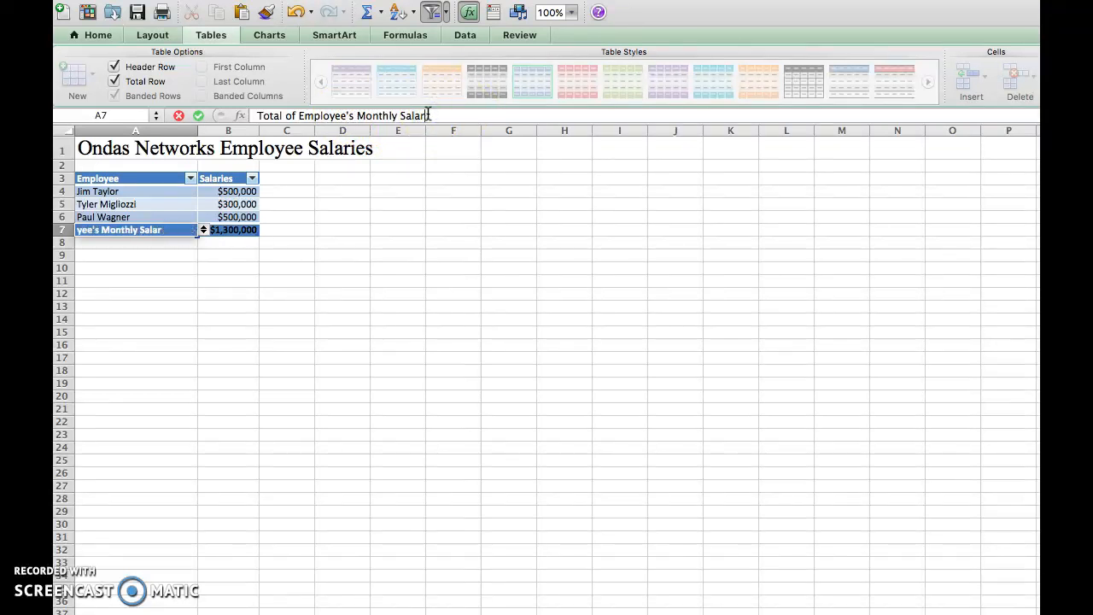
text(ies)
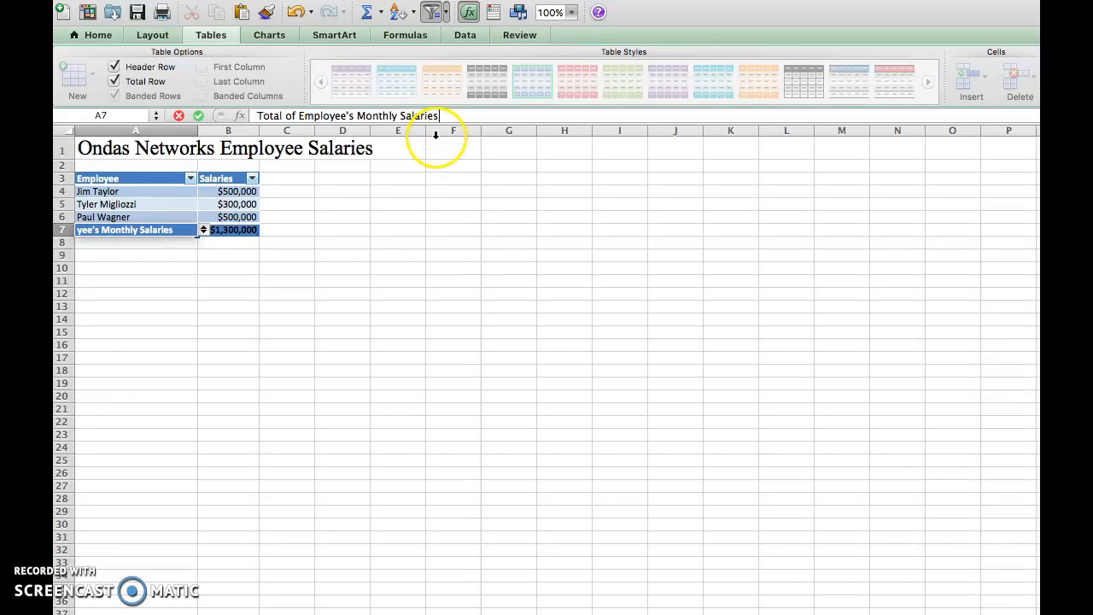
key(Return)
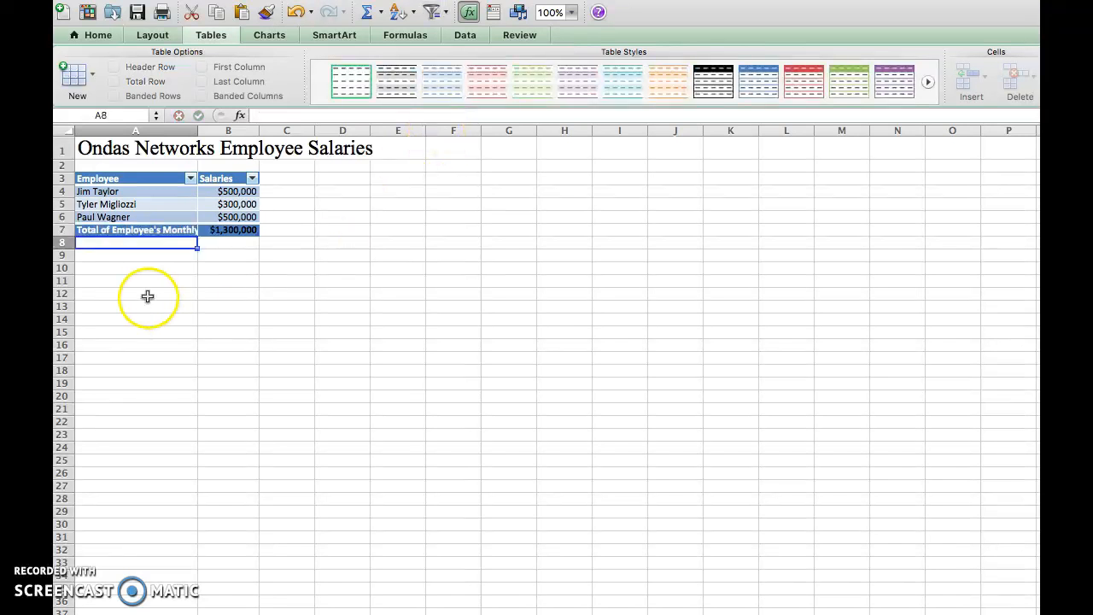
- Wrap the text of the total row's label in cell A7
click(138, 230)
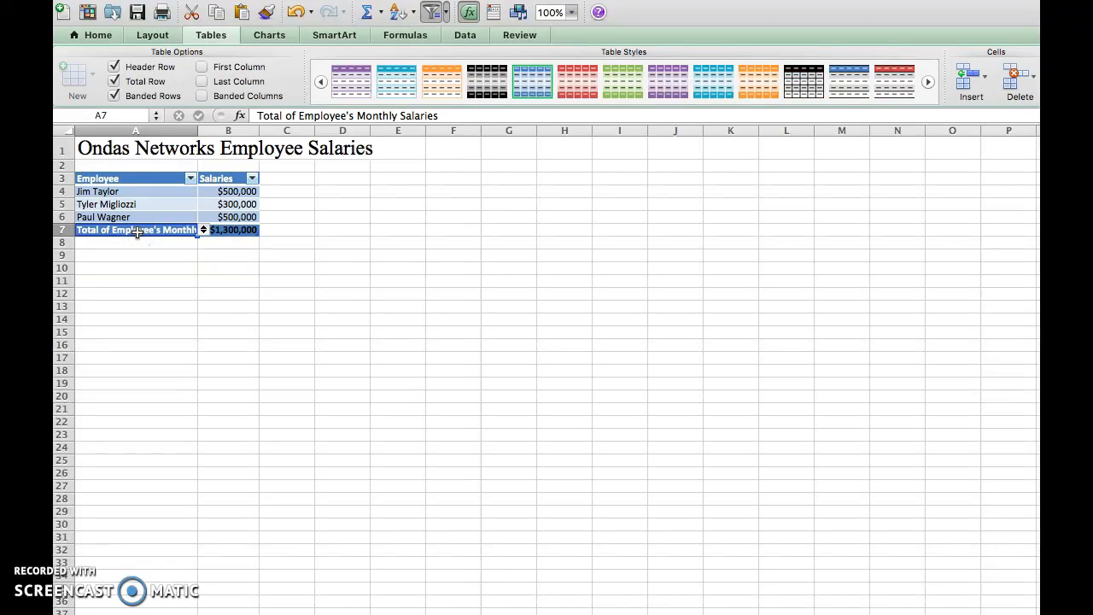
click(104, 39)
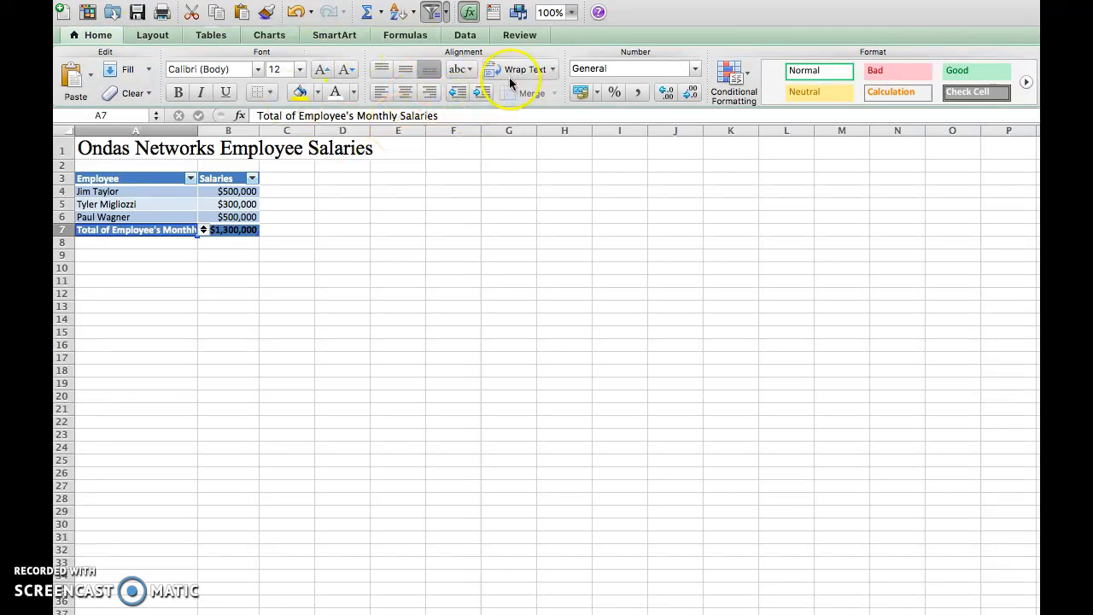
click(547, 70)
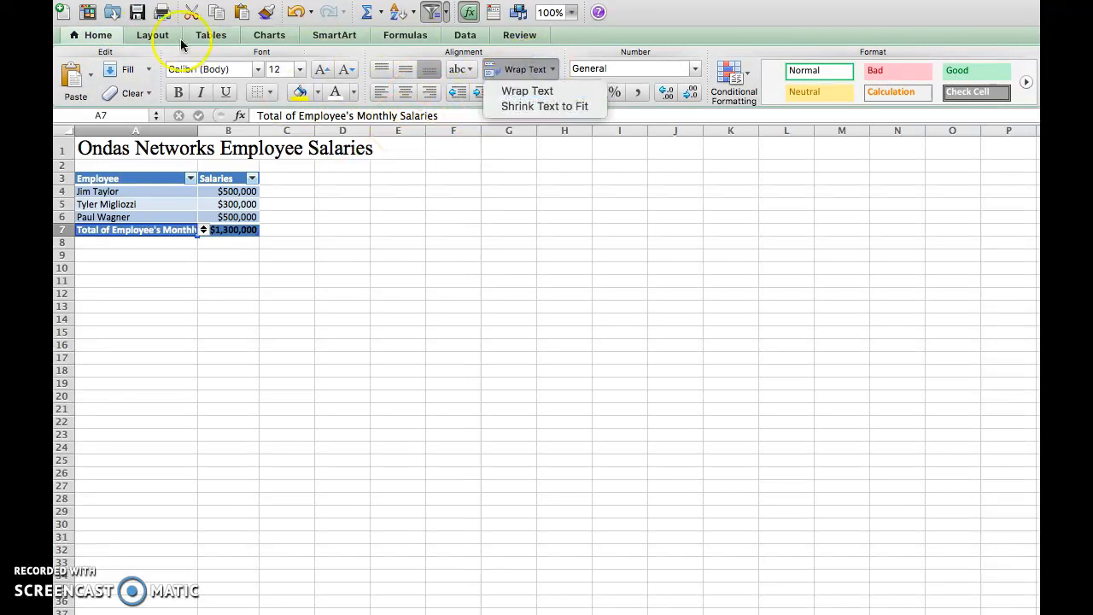
click(99, 35)
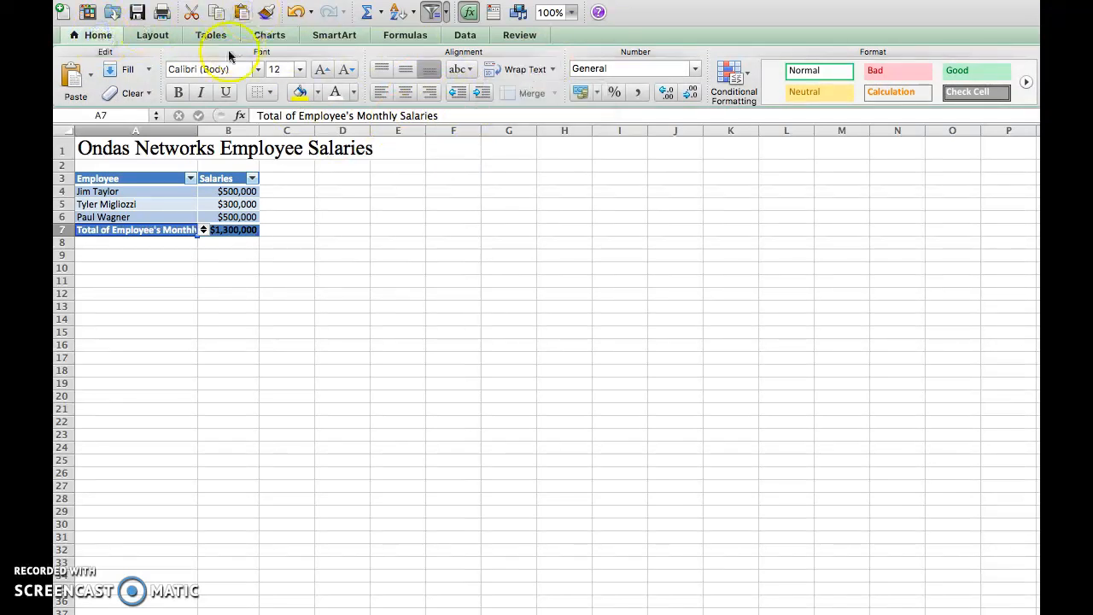
click(211, 35)
click(97, 35)
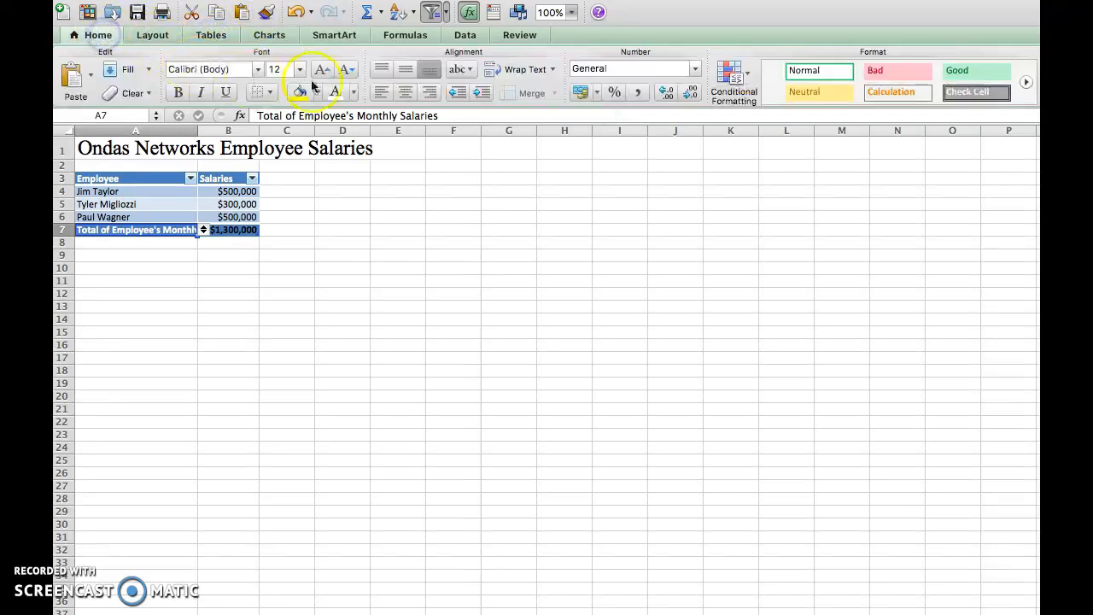
click(523, 73)
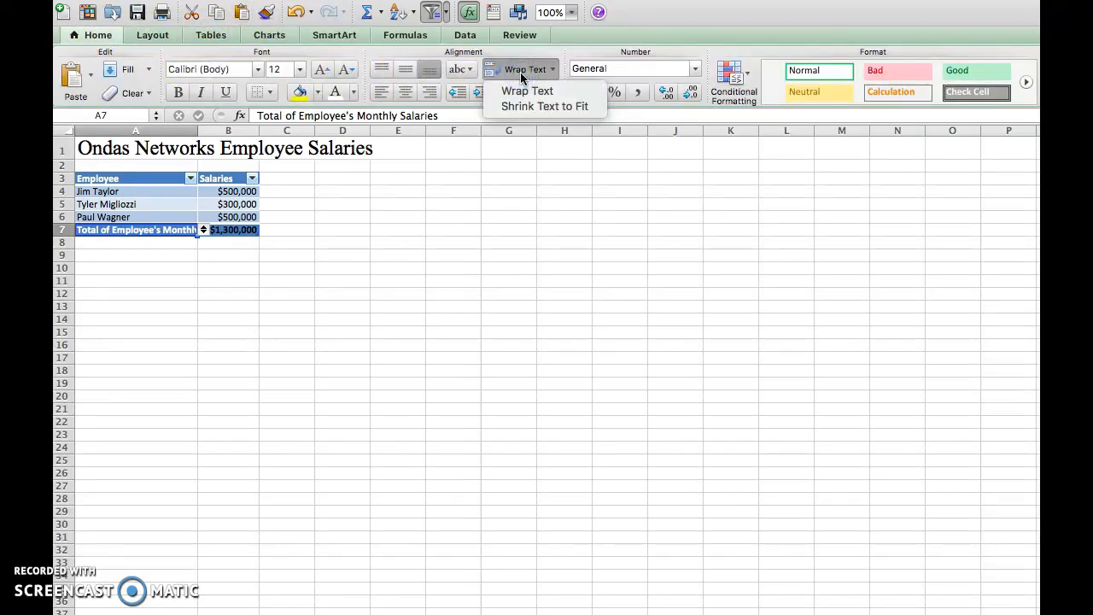
click(526, 91)
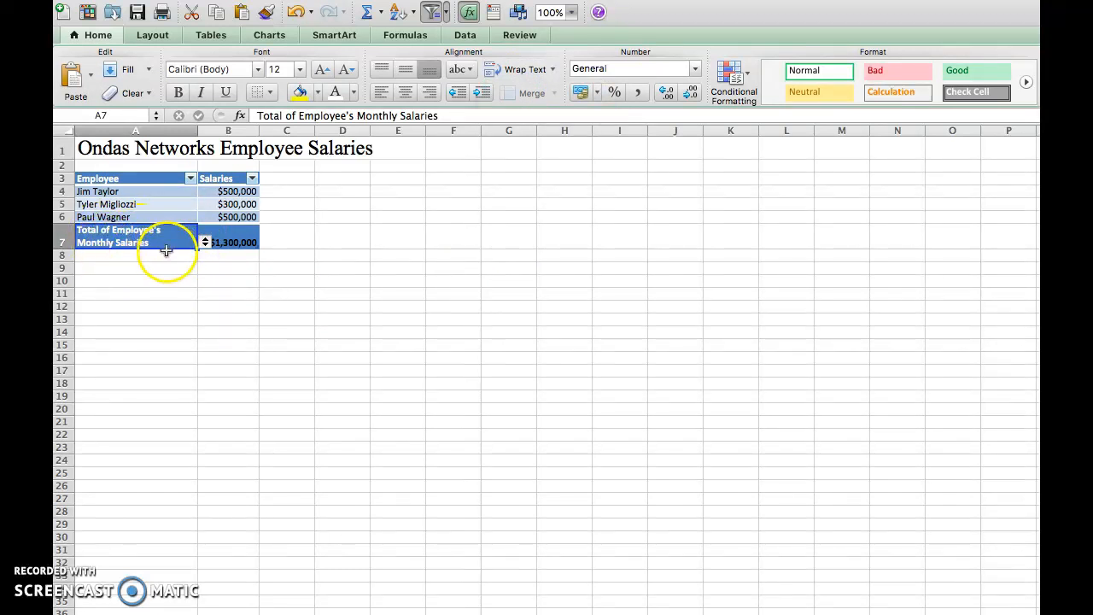
- Change the font color of the salary total in cell B7 to white
click(233, 243)
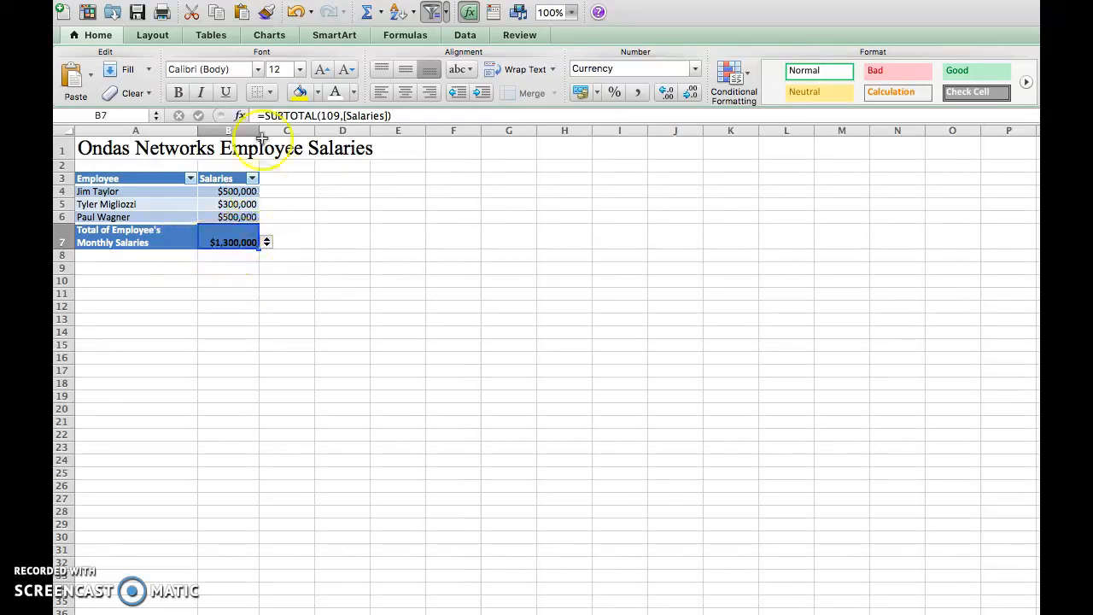
click(336, 93)
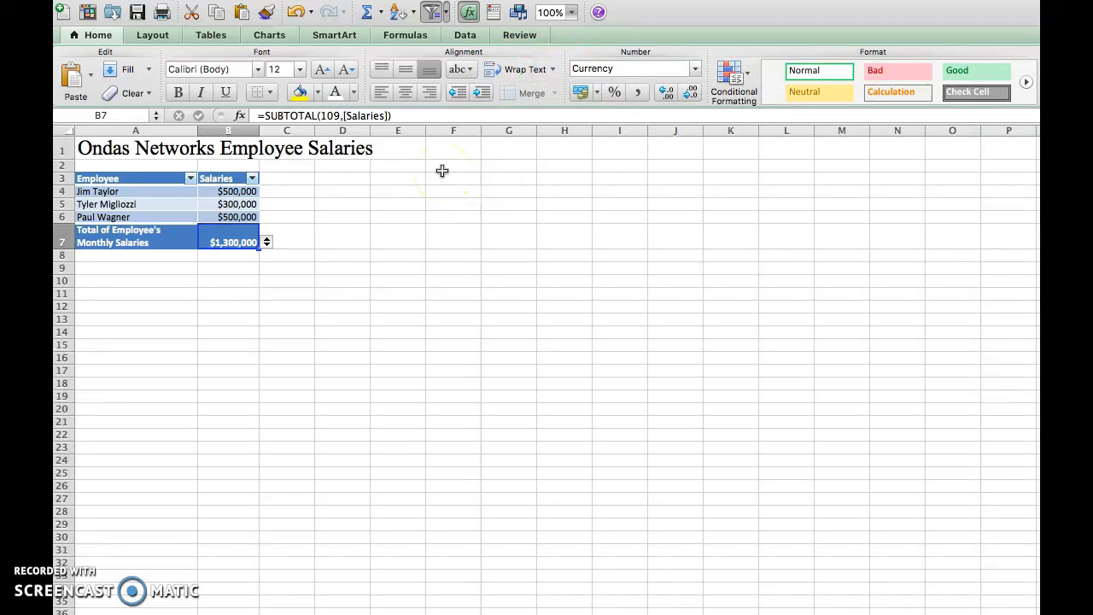
click(233, 192)
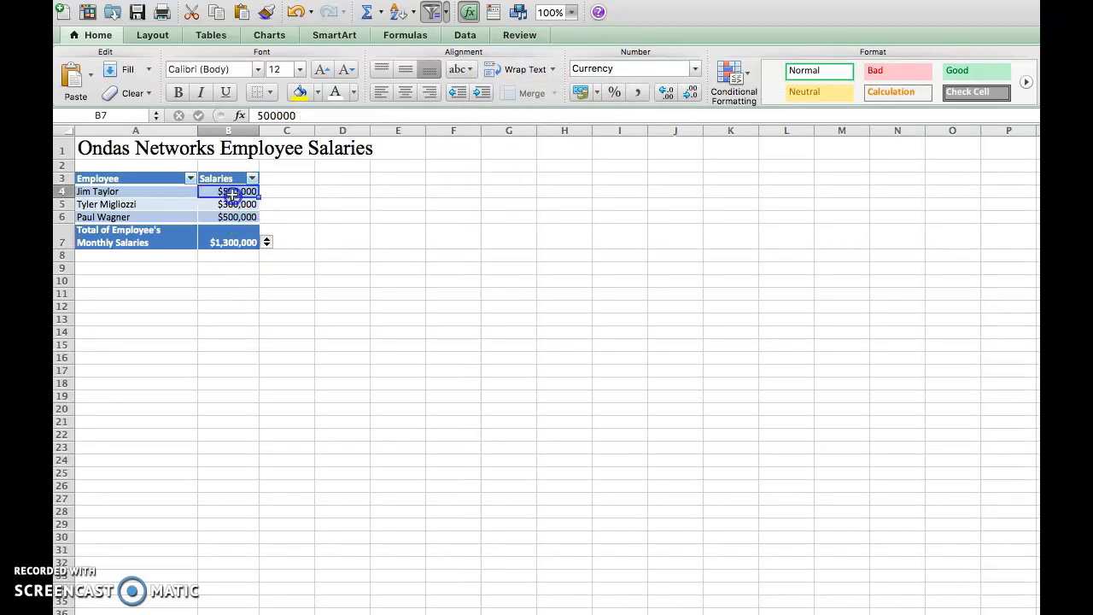
click(228, 172)
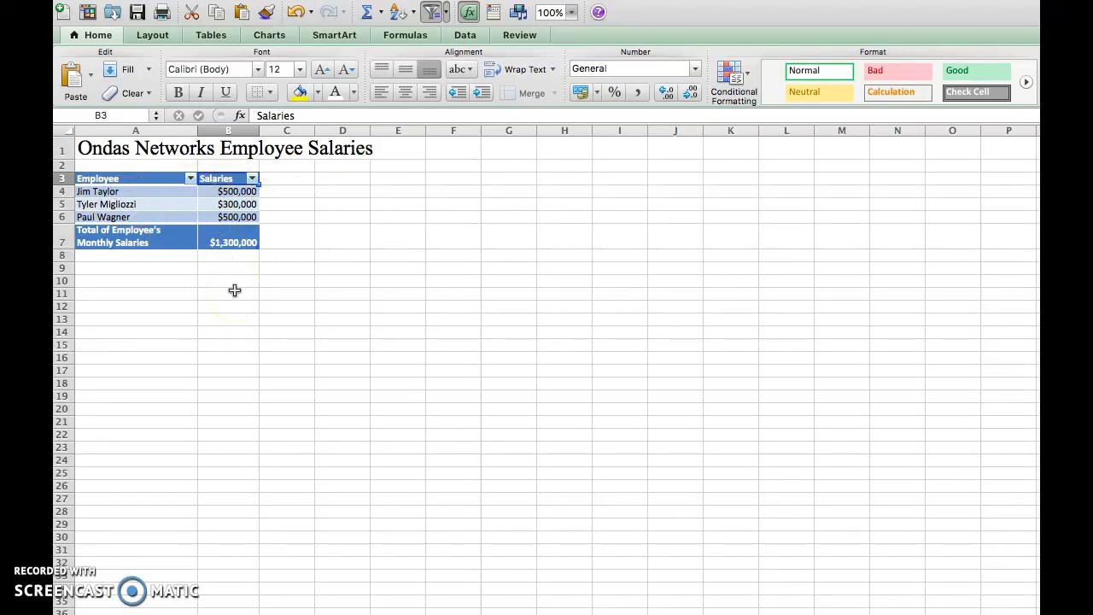
scroll(235, 290, right, 3)
scroll(235, 290, left, 3)
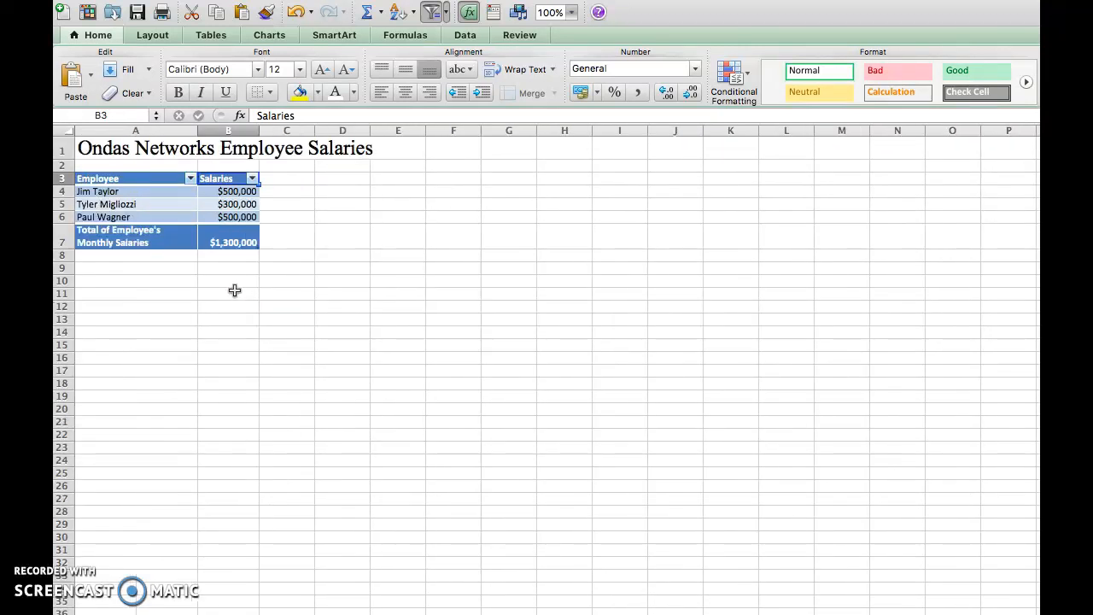